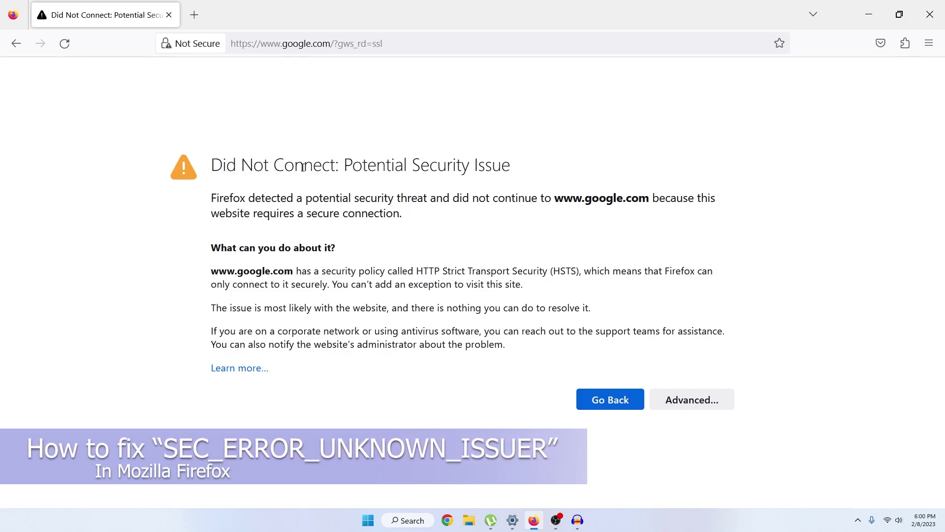
- Expand the google.com warning's advanced details to reveal error code SEC_ERROR_UNKNOWN_ISSUER
{"action": "left_click", "coordinate": [703, 407]}
{"action": "scroll", "coordinate": [521, 373], "scroll_direction": "down", "scroll_amount": 3}
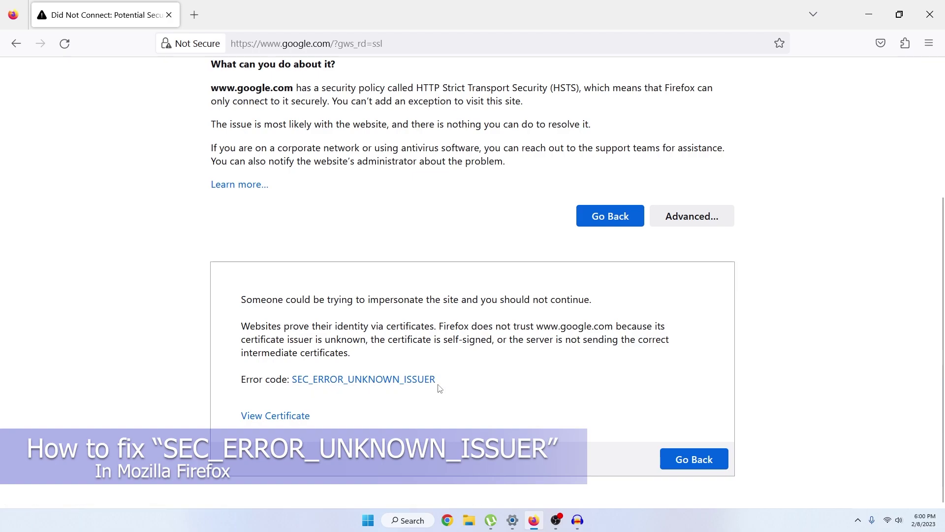
- Try YouTube and Facebook in new tabs, then revisit the YouTube and Google error tabs
{"action": "left_click", "coordinate": [194, 14]}
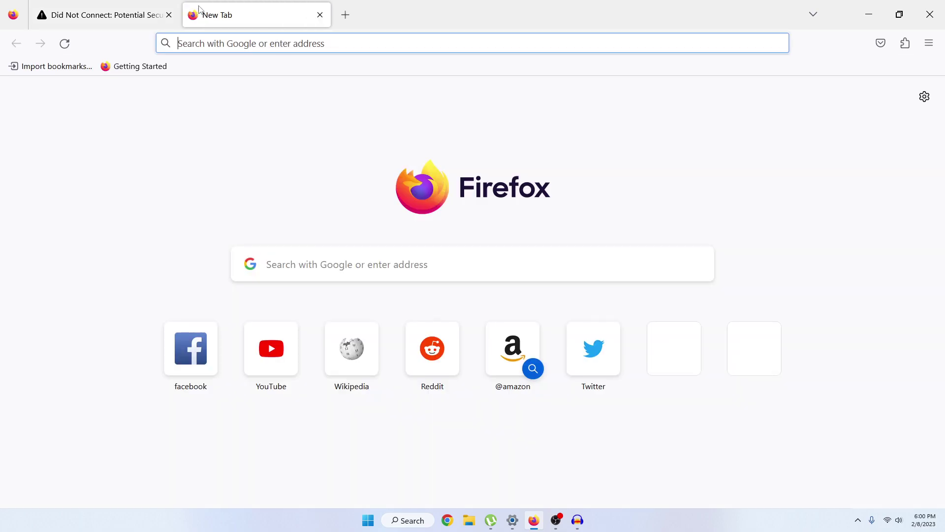
{"action": "left_click", "coordinate": [266, 357]}
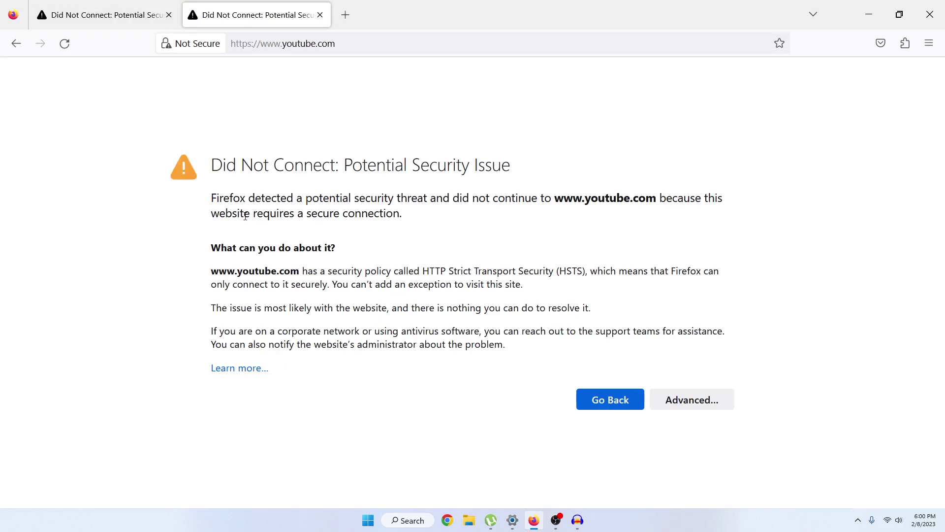
{"action": "left_click", "coordinate": [345, 8]}
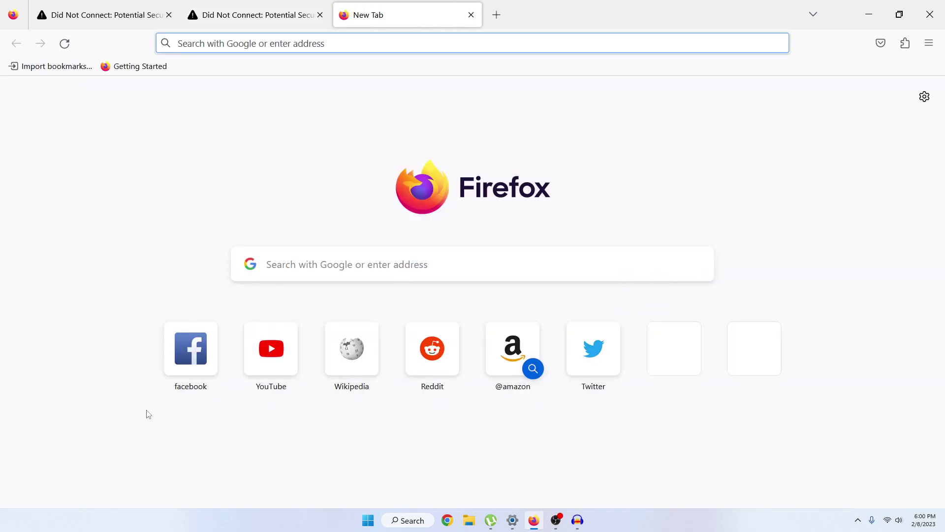
{"action": "left_click", "coordinate": [191, 351]}
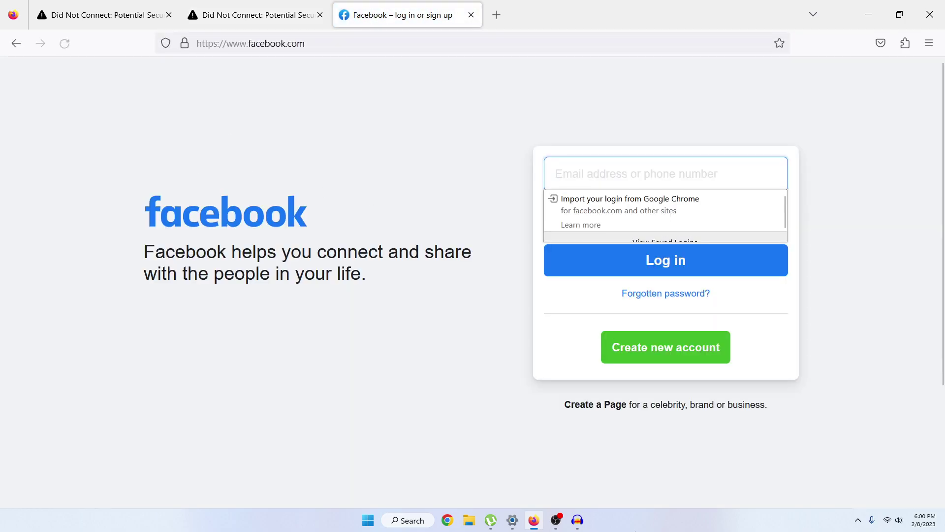
{"action": "left_click", "coordinate": [262, 5]}
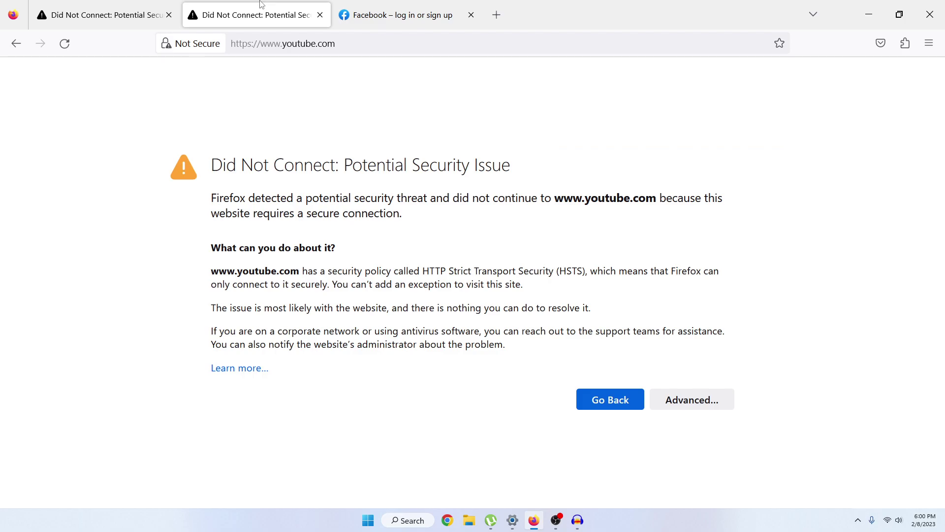
{"action": "left_click", "coordinate": [120, 4]}
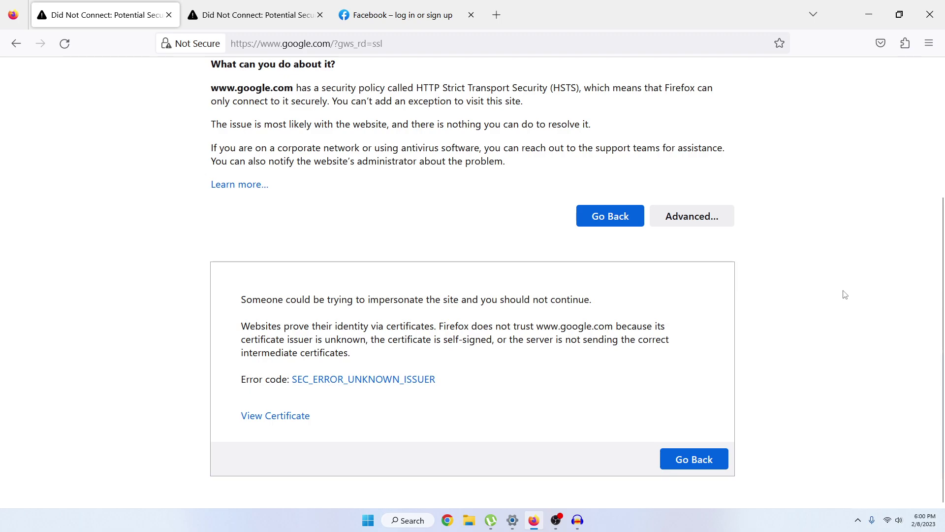
- Minimize Firefox and search Windows for 'time' to reach Date & time settings
{"action": "left_click", "coordinate": [868, 15]}
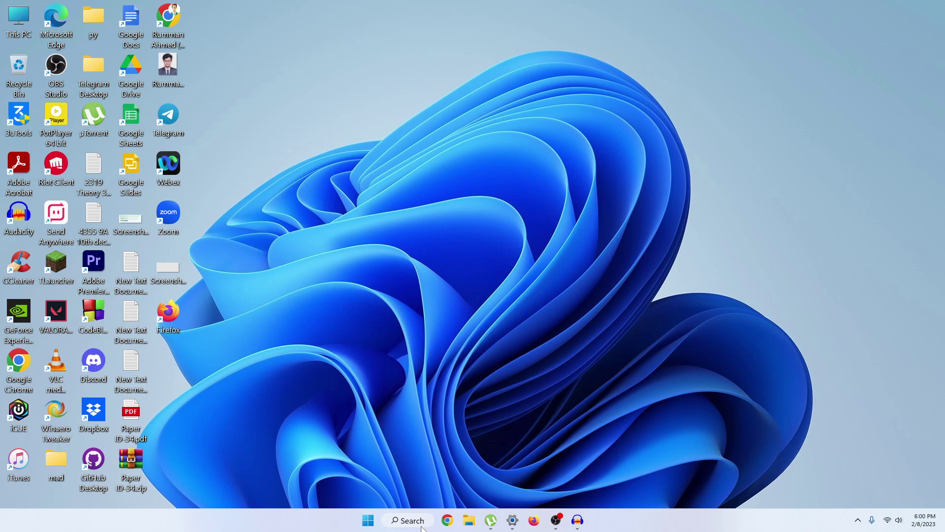
{"action": "left_click", "coordinate": [422, 526]}
{"action": "type", "text": "time"}
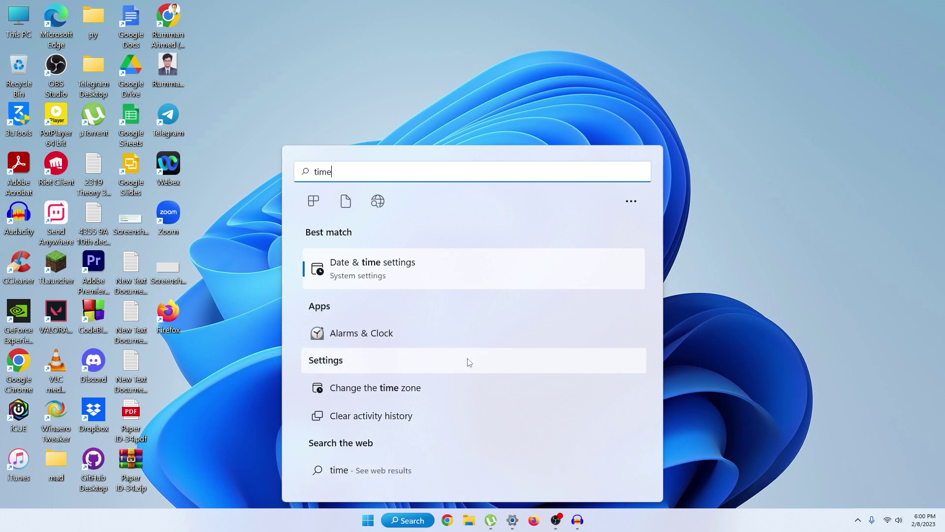
{"action": "left_click", "coordinate": [386, 275]}
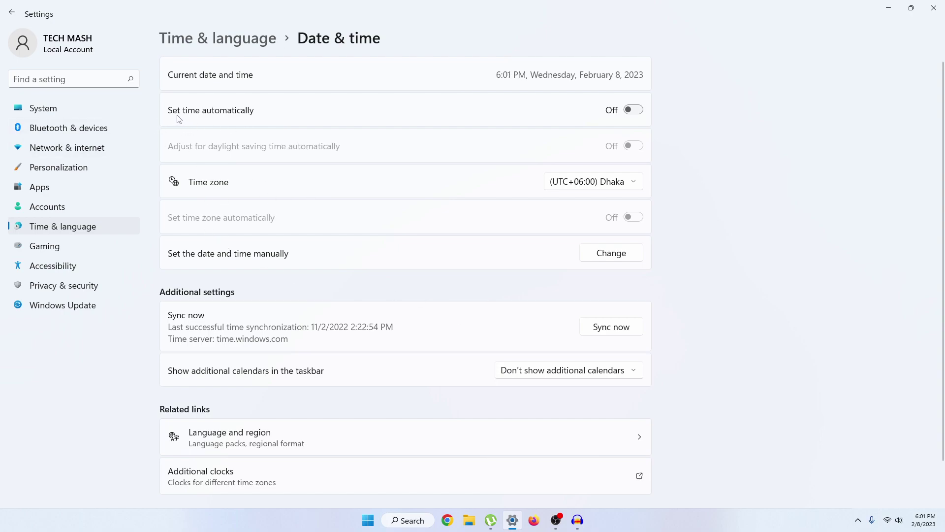
- Turn on Set time automatically and sync the clock now with time.windows.com
{"action": "left_click", "coordinate": [625, 110]}
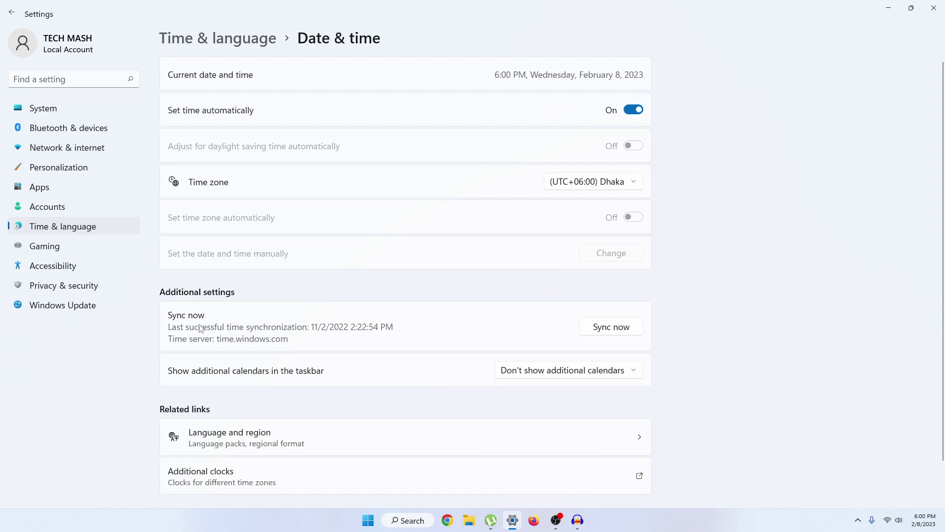
{"action": "left_click", "coordinate": [607, 332]}
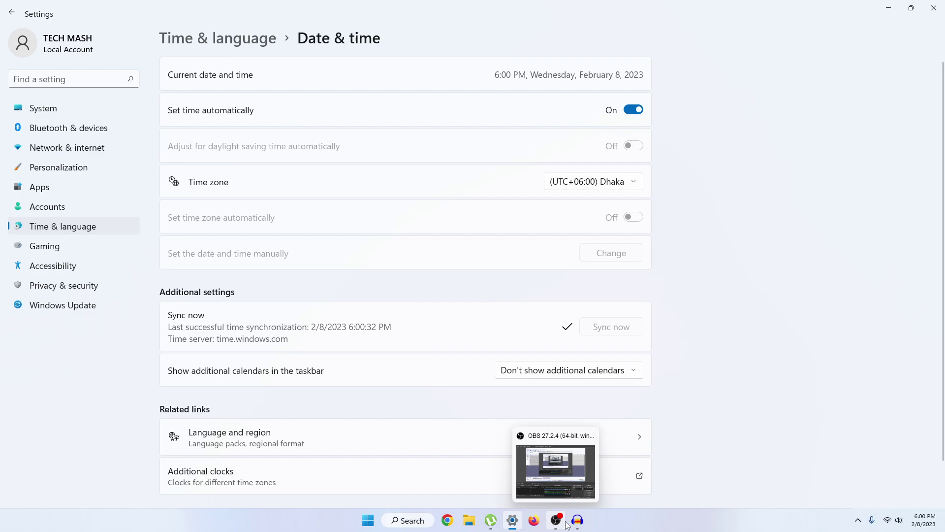
- Relaunch Firefox, dismiss the default-browser prompt, retry YouTube, and close its error tab
{"action": "left_click", "coordinate": [534, 521]}
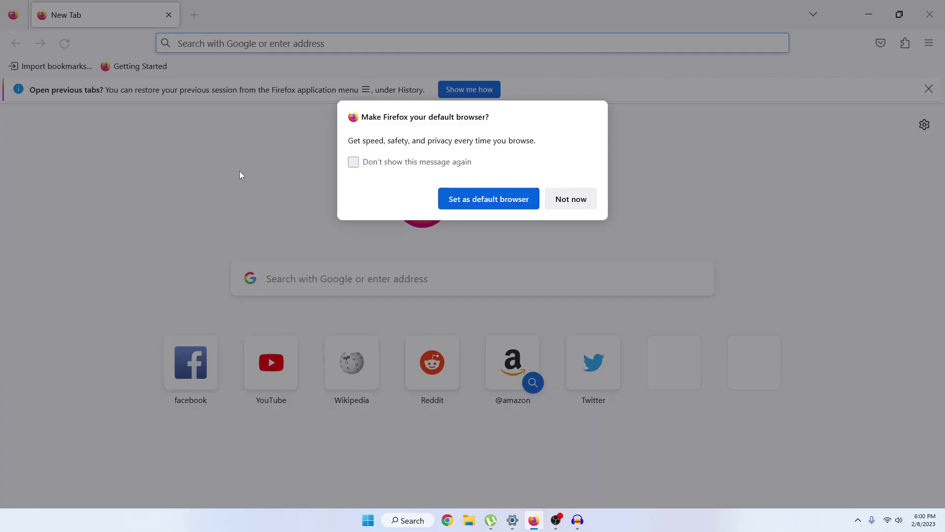
{"action": "left_click", "coordinate": [569, 210]}
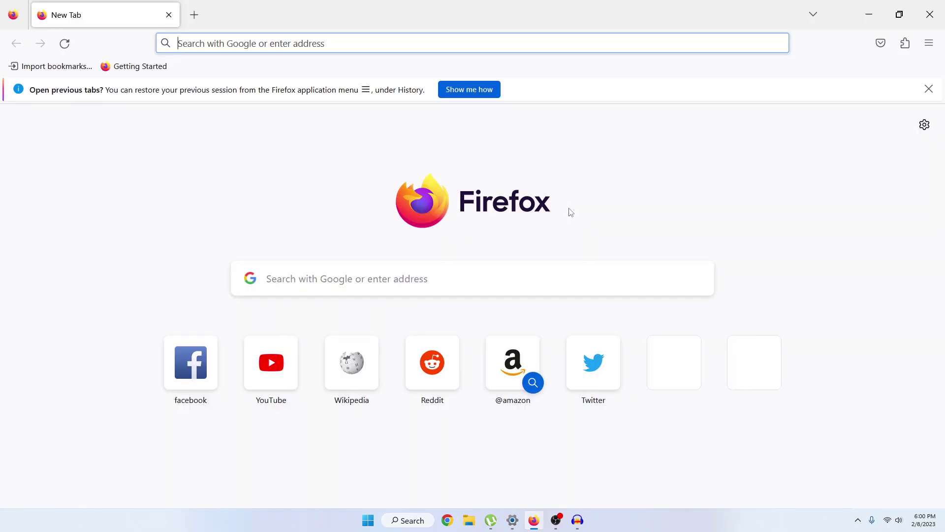
{"action": "left_click", "coordinate": [269, 386]}
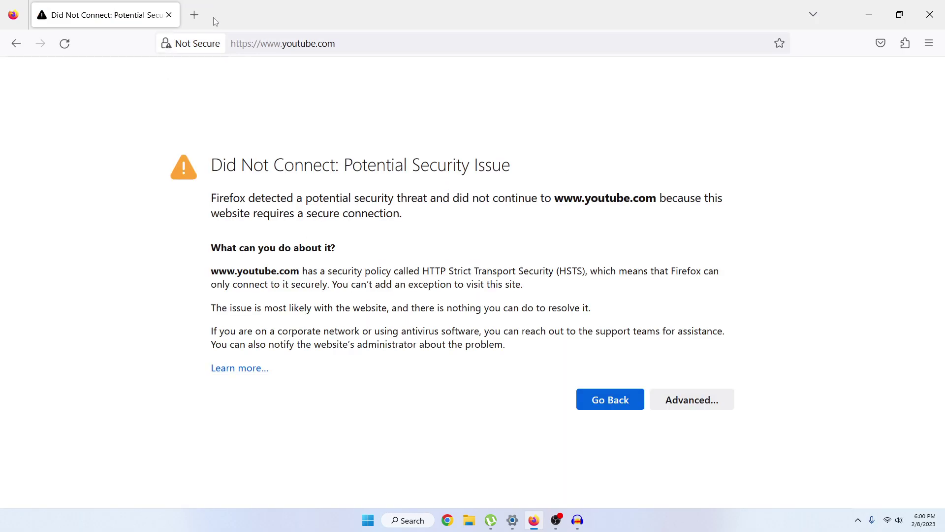
{"action": "left_click", "coordinate": [194, 14]}
{"action": "left_click", "coordinate": [169, 15]}
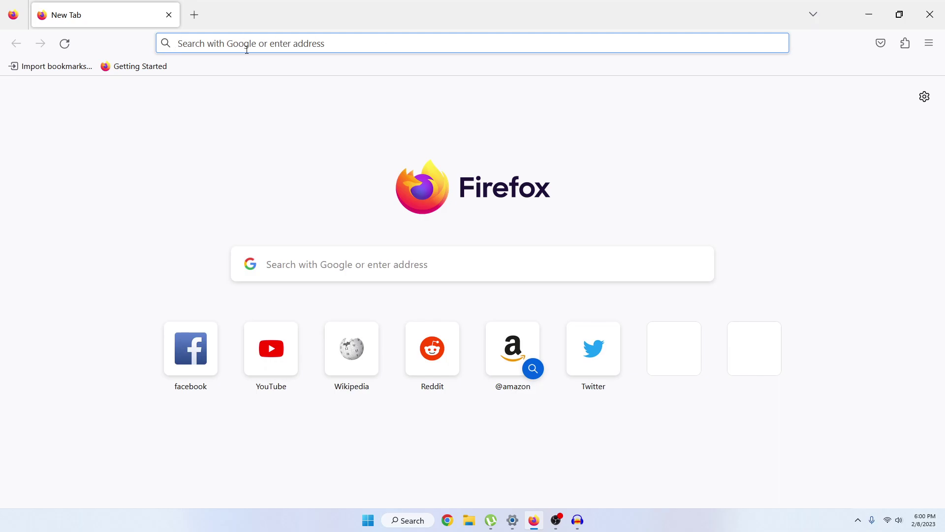
- Go to about:config and accept the risk warning
{"action": "type", "text": "abou"}
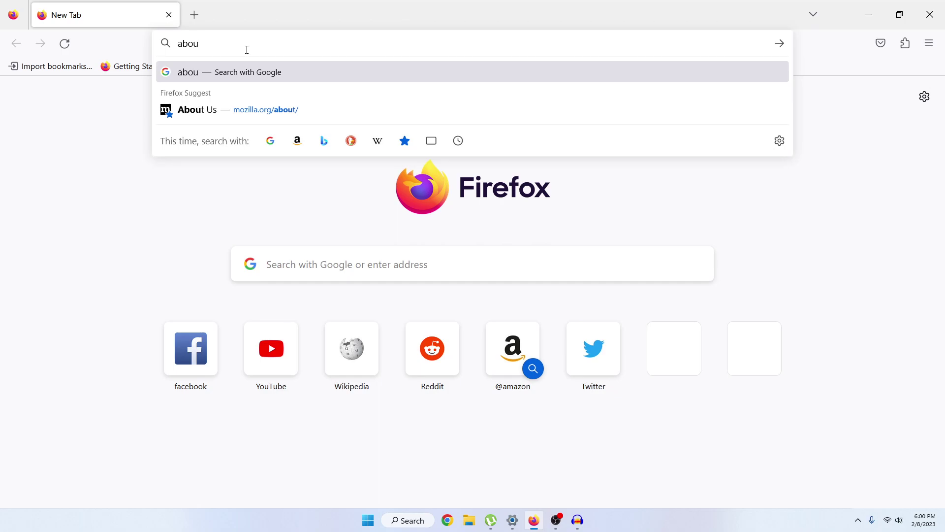
{"action": "type", "text": "t:config"}
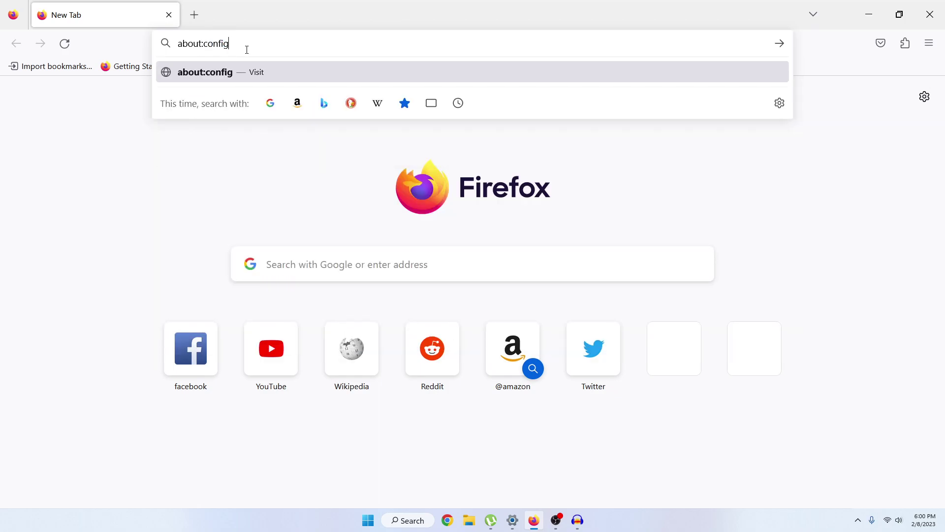
{"action": "key", "text": "Return"}
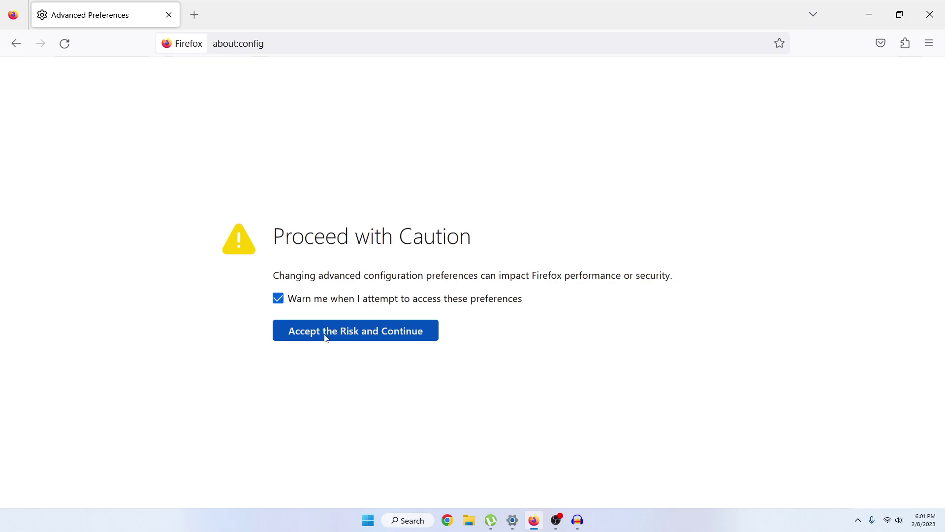
{"action": "left_click", "coordinate": [392, 341]}
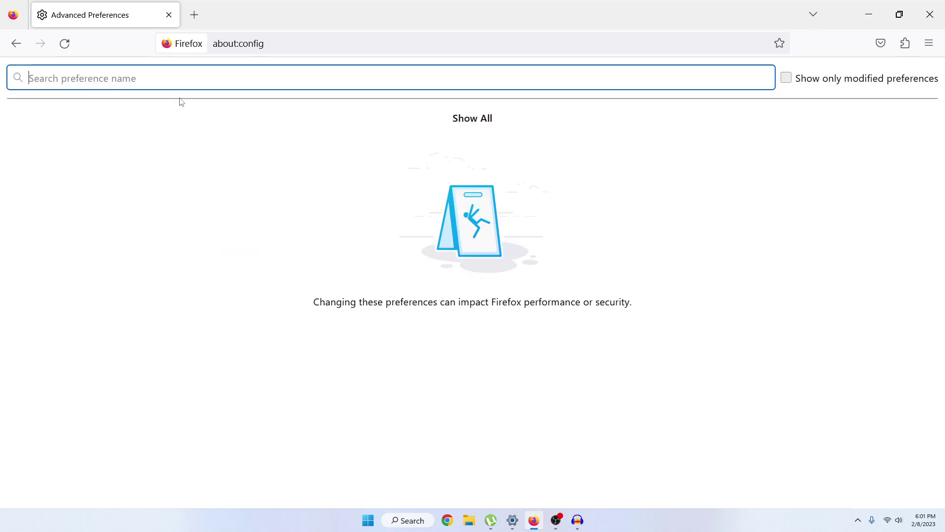
- Search 'security.enterpr' and toggle security.enterprise_roots.enabled to true
{"action": "type", "text": "s"}
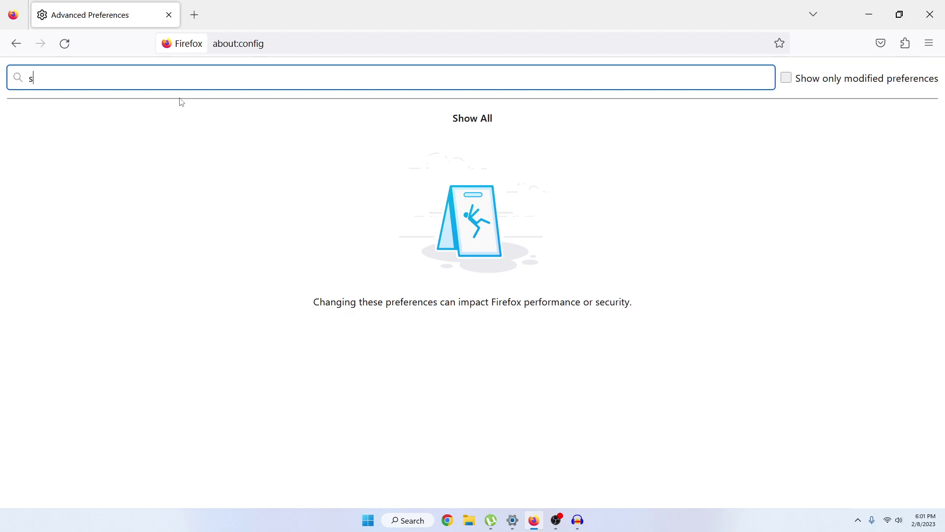
{"action": "type", "text": "ecu"}
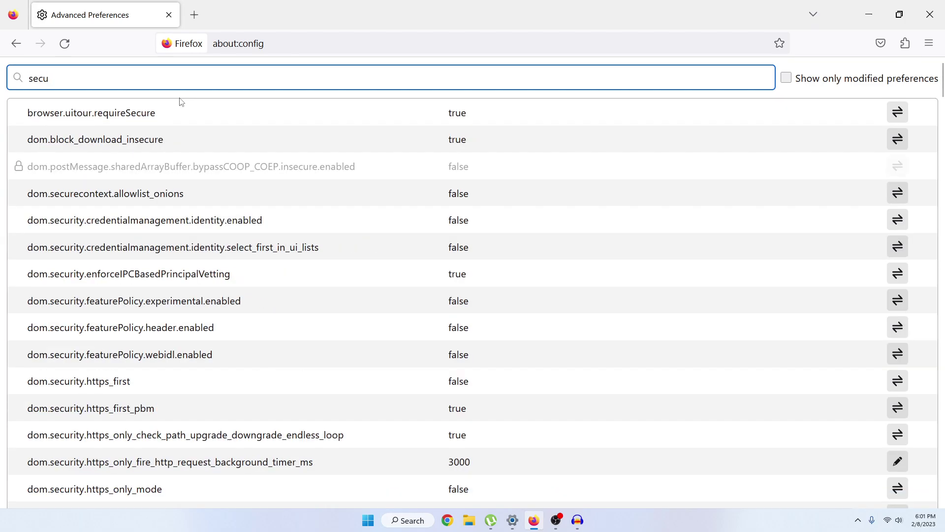
{"action": "type", "text": "rity."}
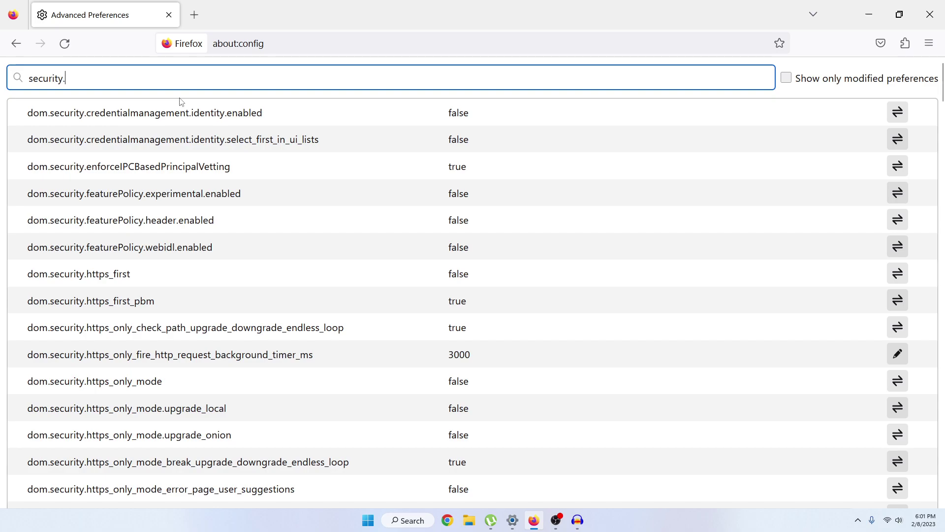
{"action": "type", "text": "enterprise"}
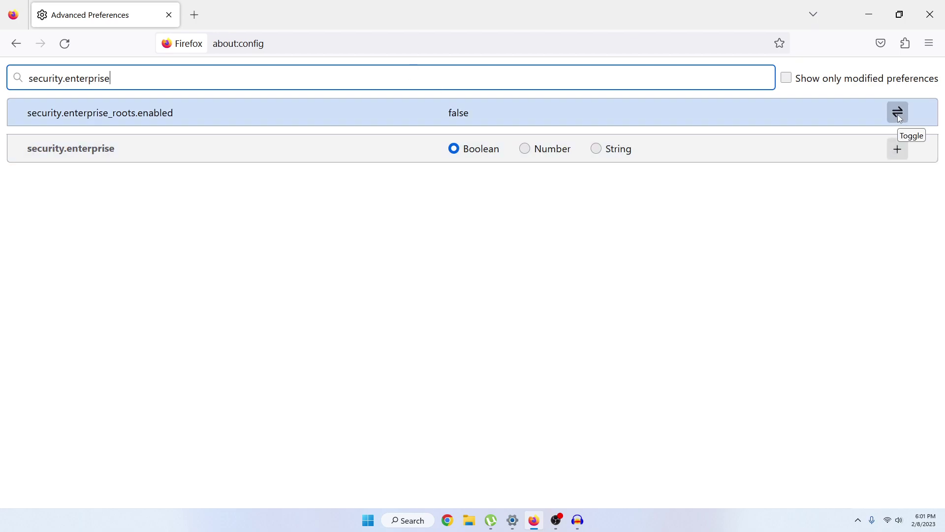
{"action": "left_click", "coordinate": [898, 115]}
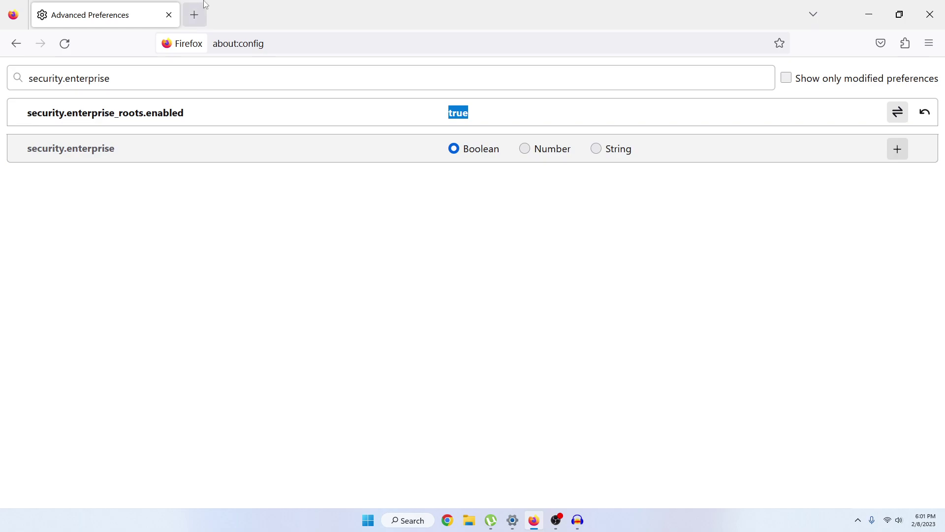
- Restart Firefox, skip the default-browser prompt, and open the YouTube shortcut tile
{"action": "left_click", "coordinate": [943, 3]}
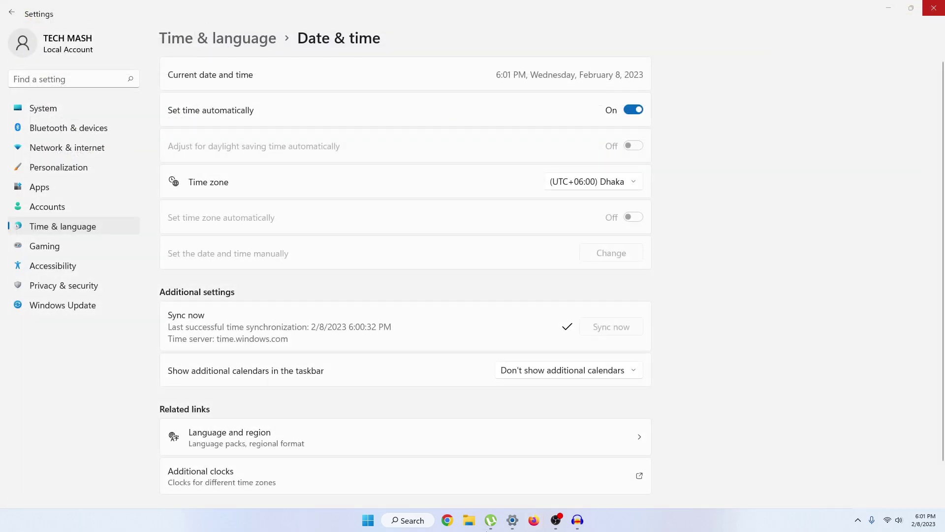
{"action": "left_click", "coordinate": [535, 527]}
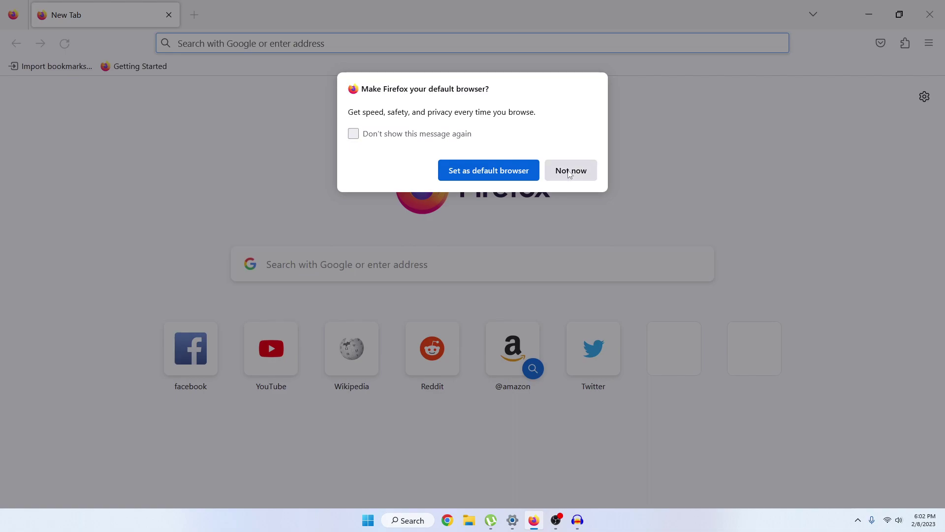
{"action": "left_click", "coordinate": [570, 172]}
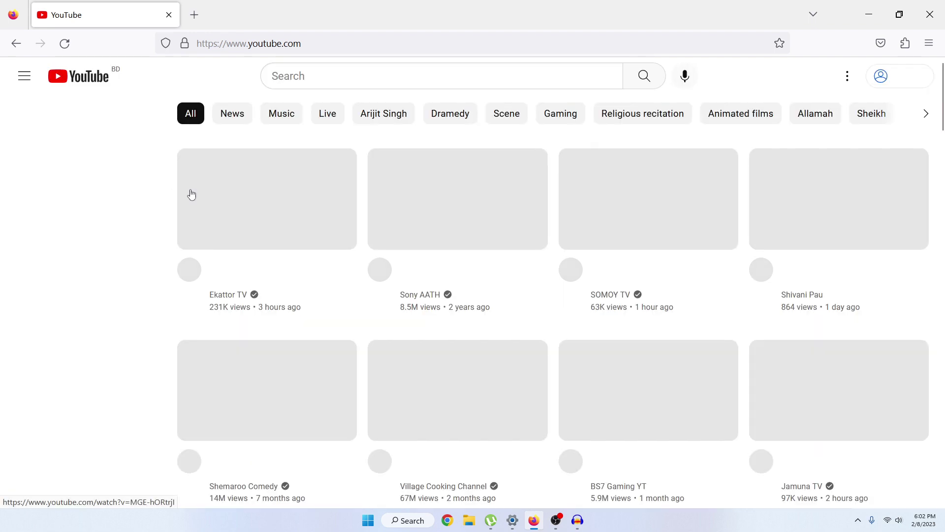
- Load google.com in a new tab, type the test search 'dxcxcx dc', and minimize Firefox
{"action": "left_click", "coordinate": [195, 14]}
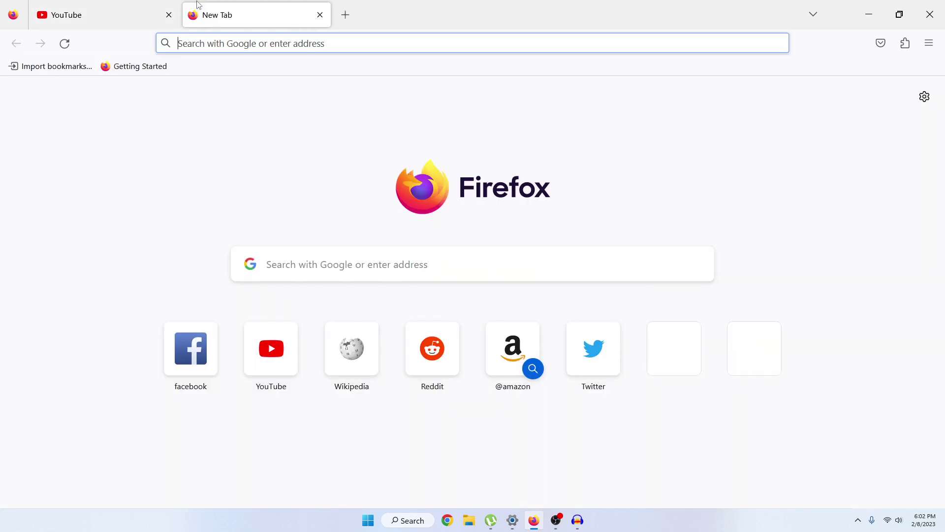
{"action": "type", "text": "goo"}
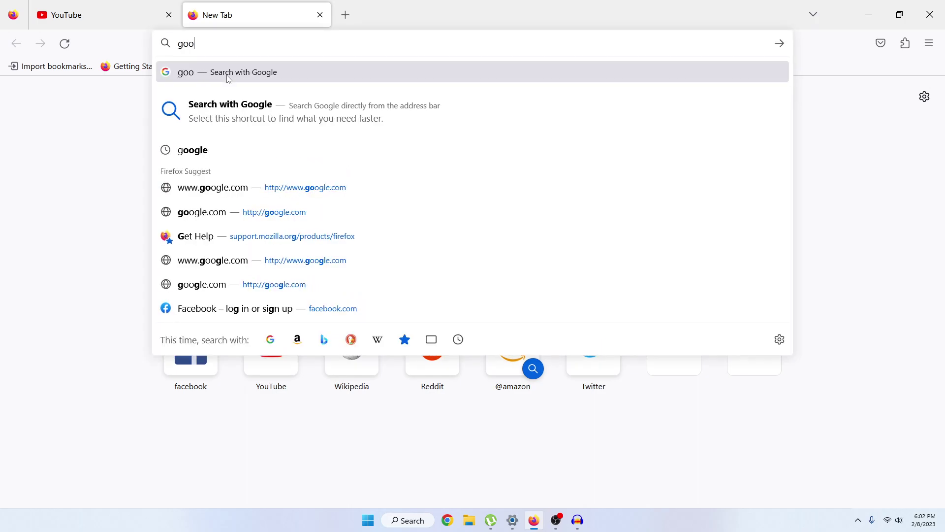
{"action": "type", "text": "gle.com"}
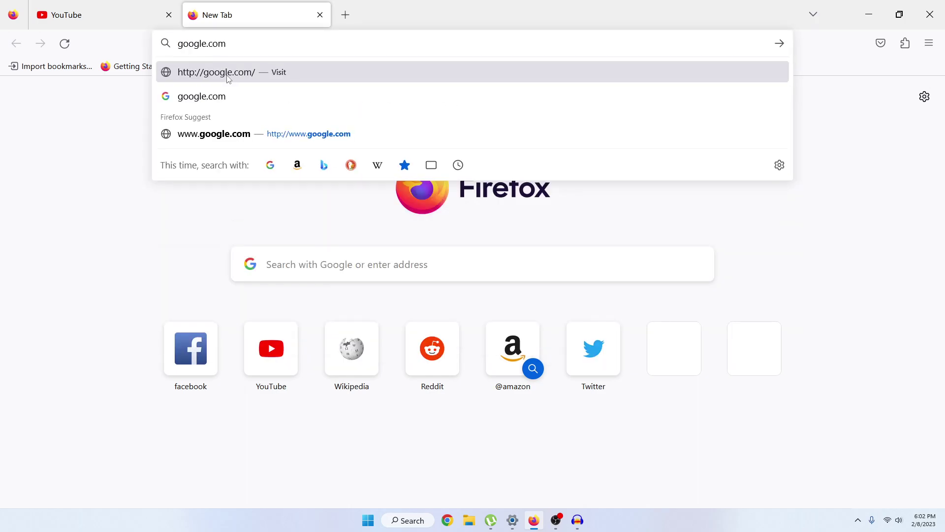
{"action": "key", "text": "Return"}
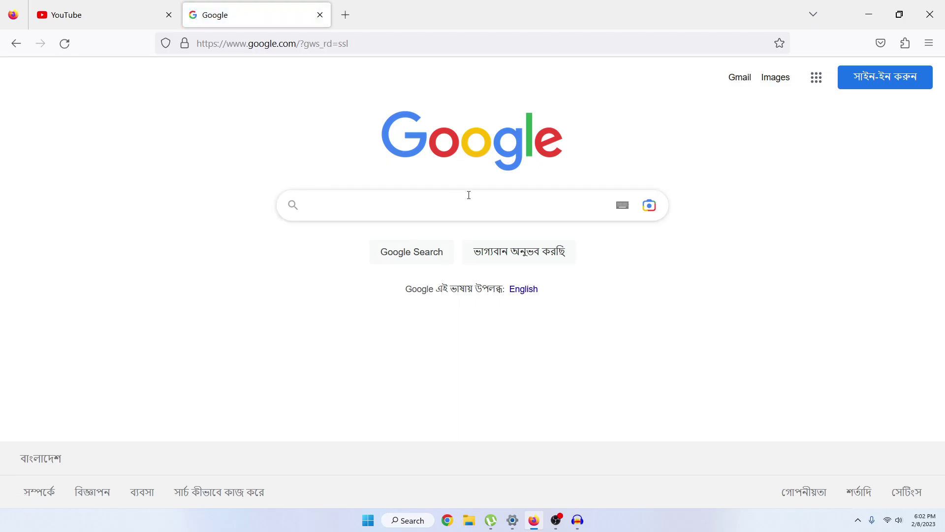
{"action": "type", "text": "dxcxcx dc"}
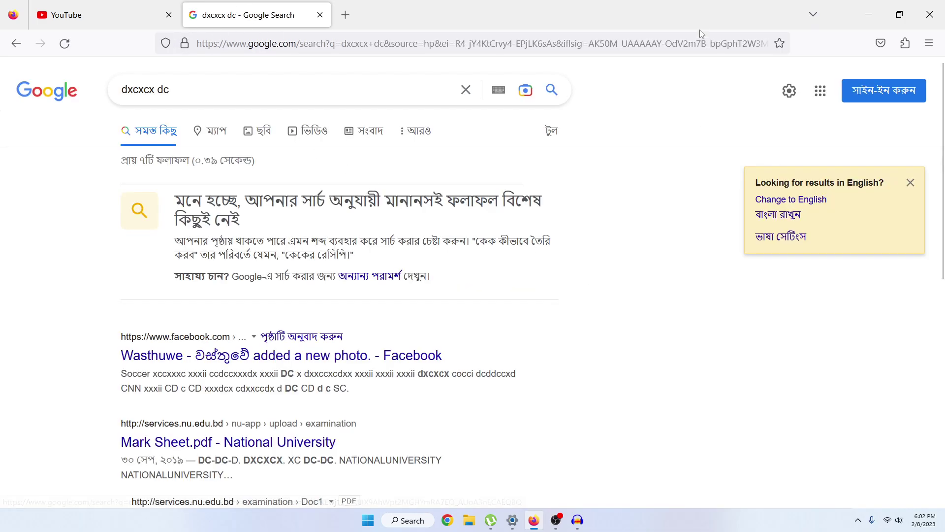
{"action": "left_click", "coordinate": [869, 17]}
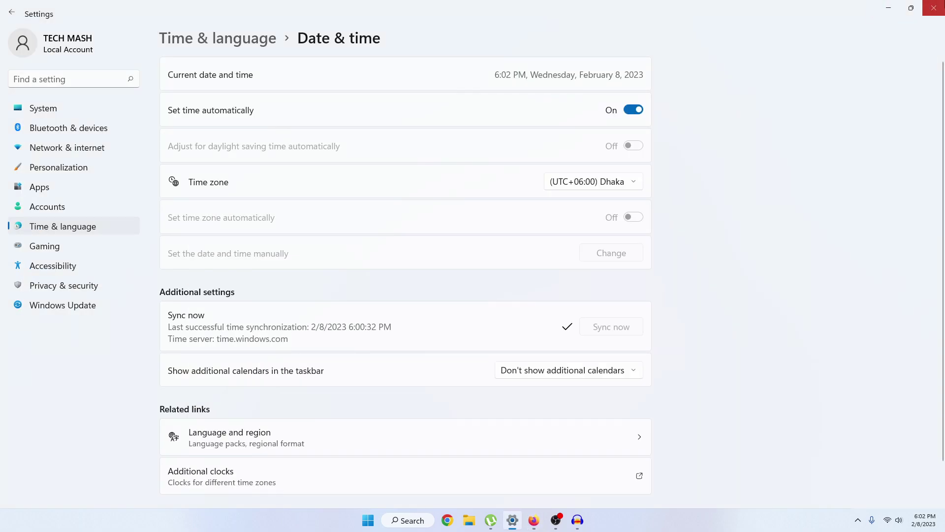
- Close the Windows Settings window to return to the desktop
{"action": "left_click", "coordinate": [934, 8]}
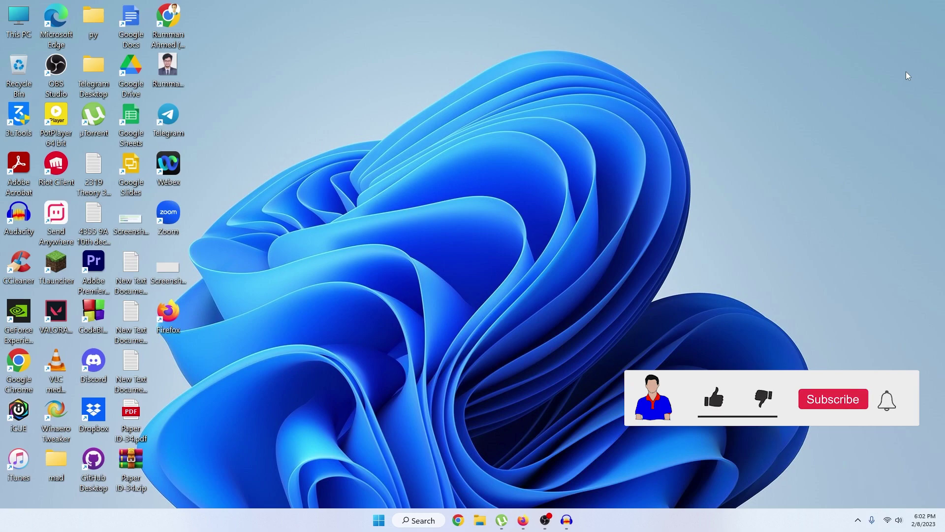